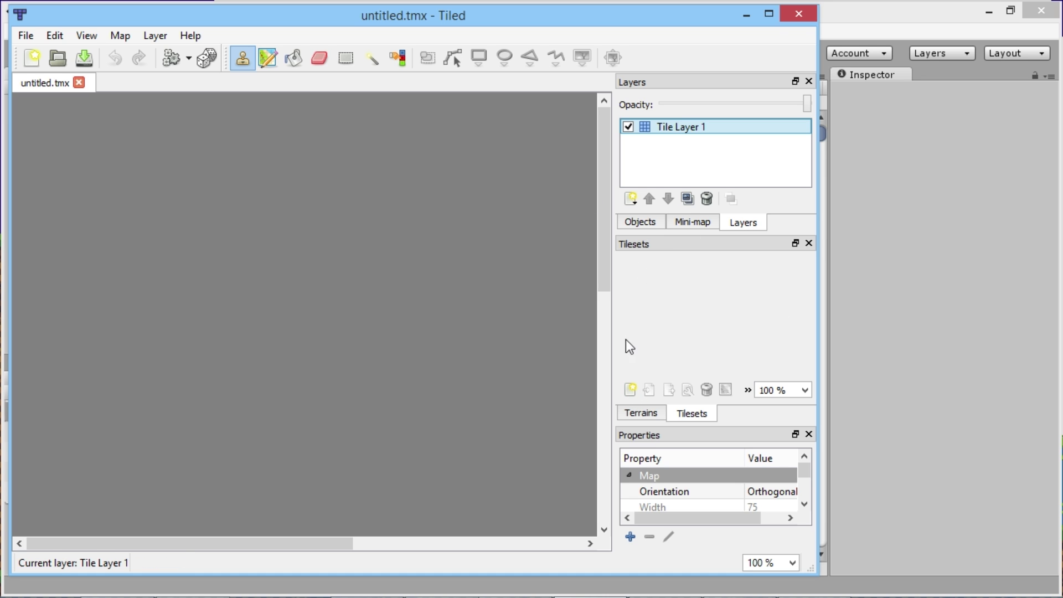
Create 'base tileset' from roguelikeSheet_transparent.png with 16 px tiles and 1 px spacing.
left_click(631, 389)
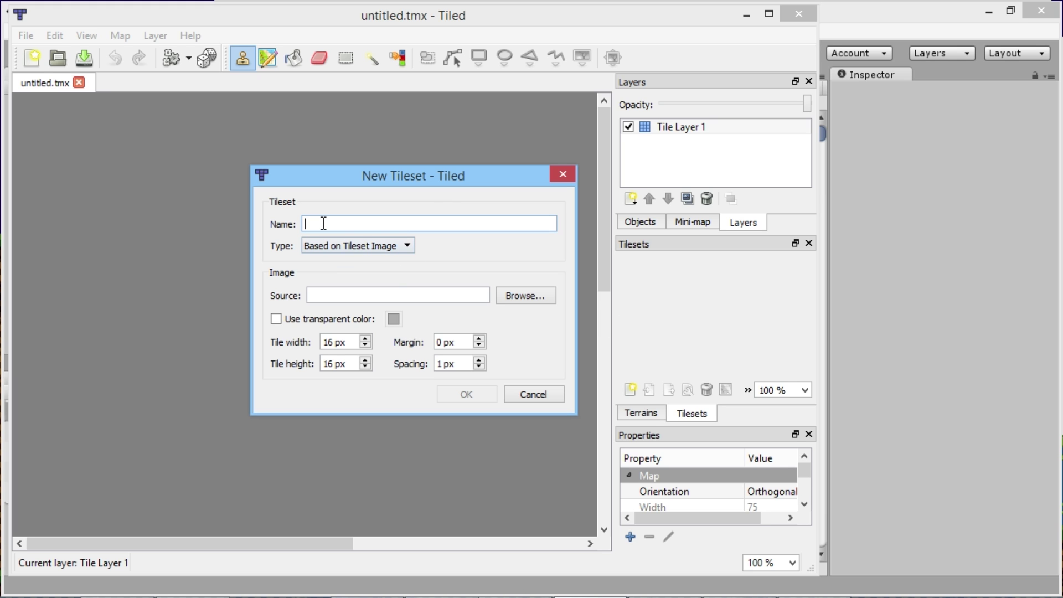
type("base tileset")
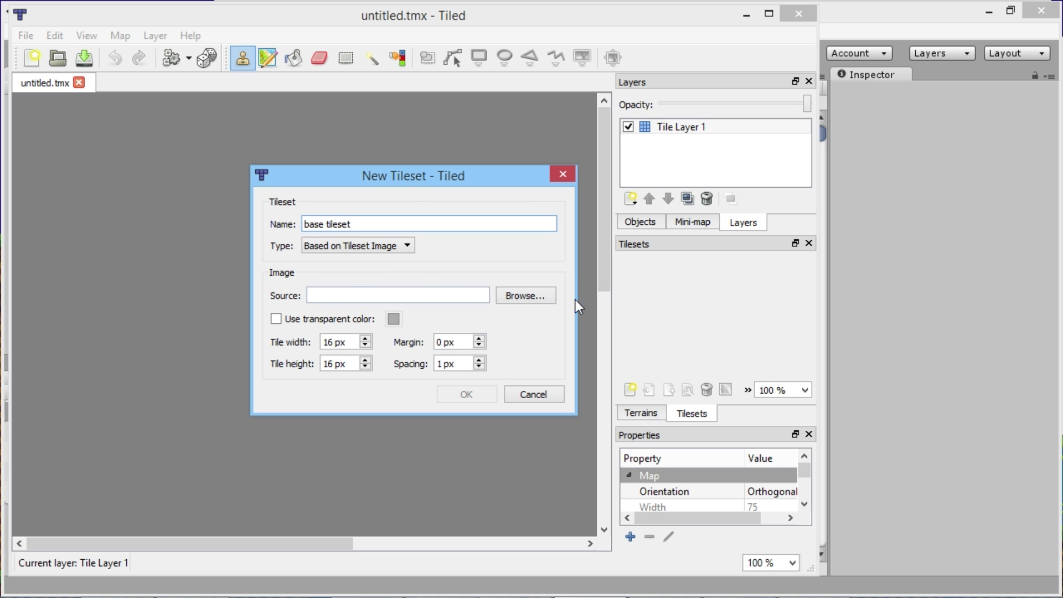
left_click(524, 298)
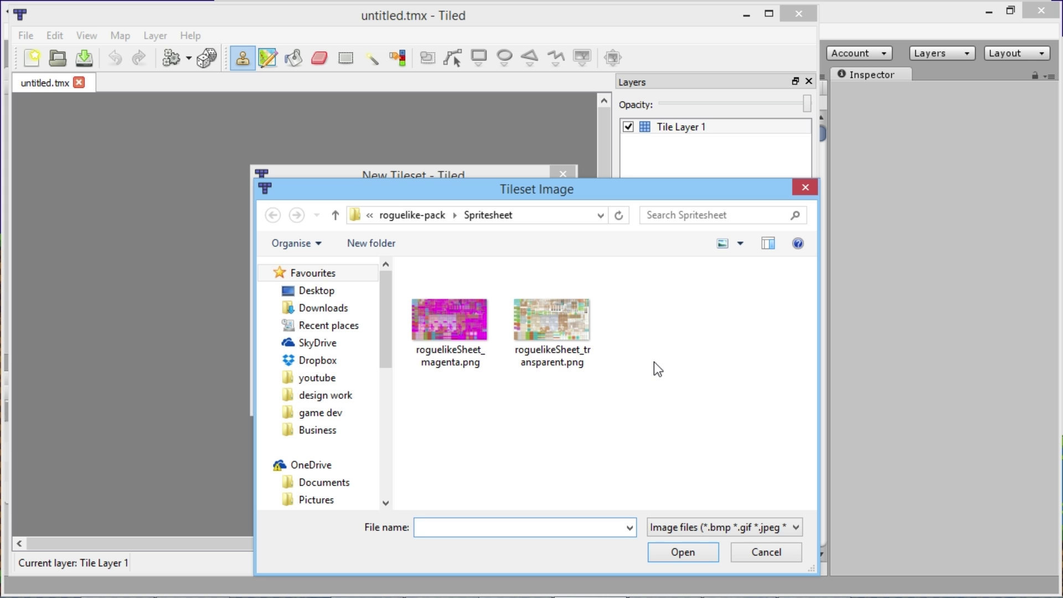
left_click(529, 323)
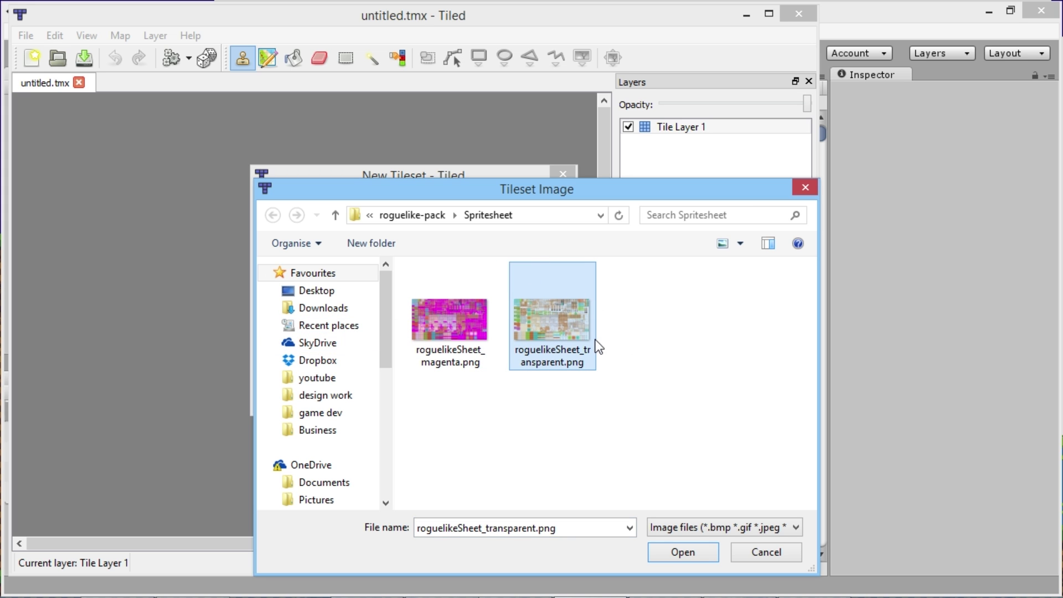
key("Return")
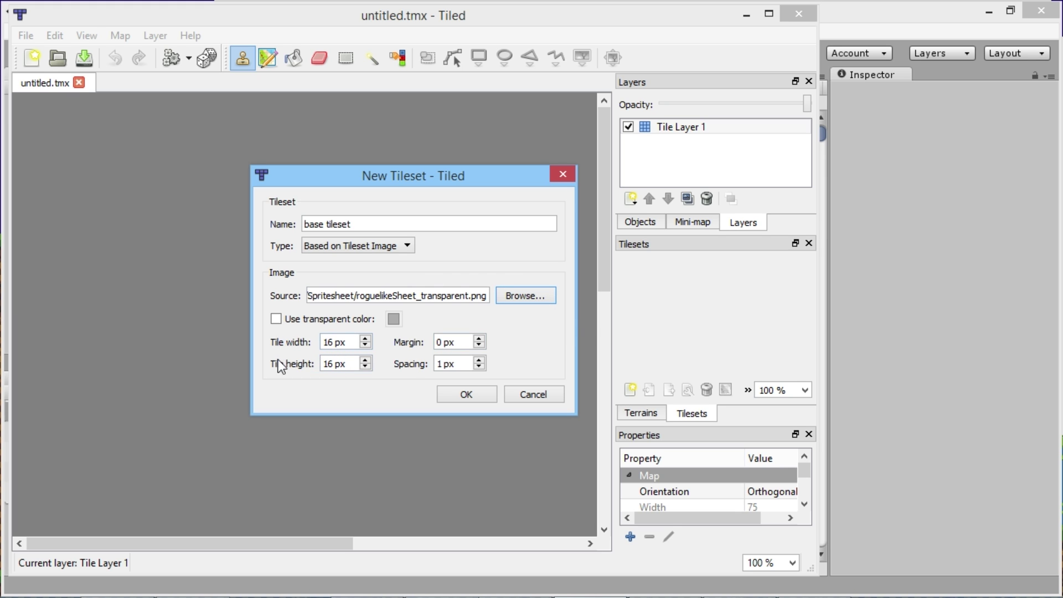
left_click(438, 364)
type("1")
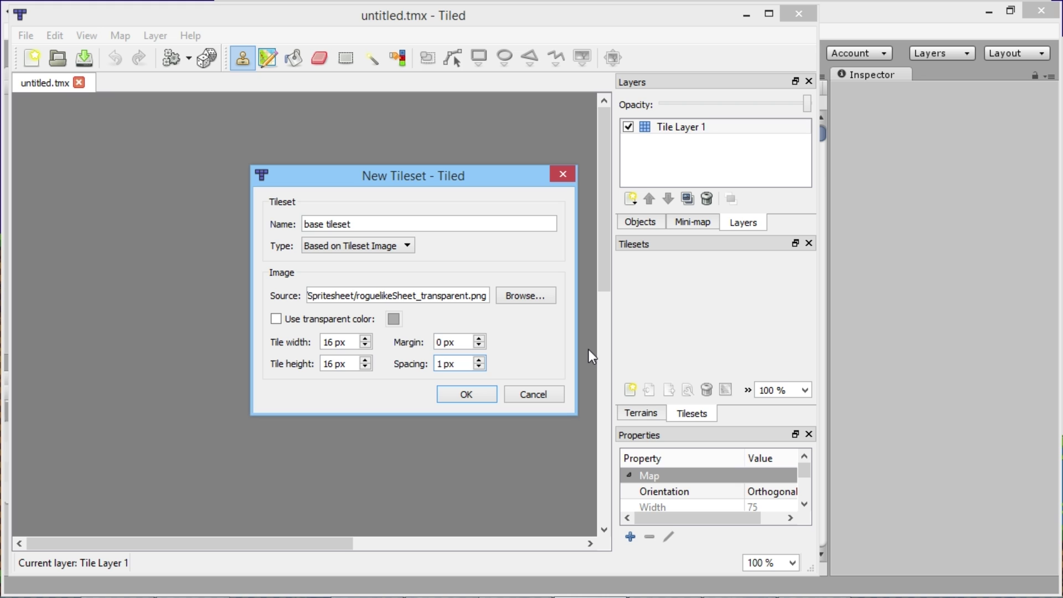
left_click(476, 394)
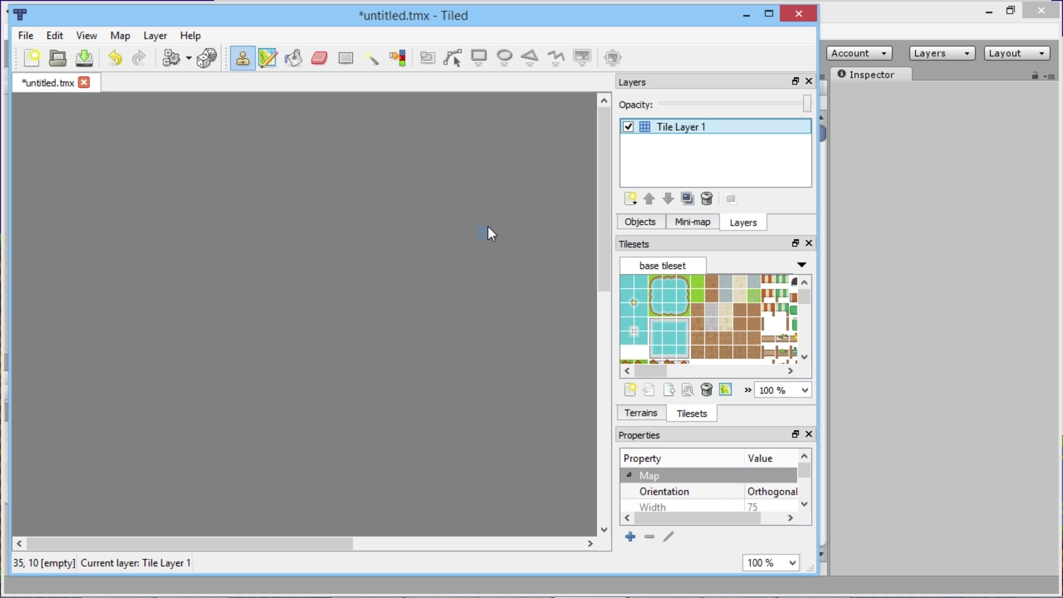
Pick the plain grass tile and brush an irregular grass patch over the map's left side.
mouse_move(650, 370)
left_mouse_down()
mouse_move(766, 373)
mouse_move(643, 351)
left_mouse_up()
scroll(681, 333, "down", 2)
scroll(701, 337, "up", 2)
left_click(697, 281)
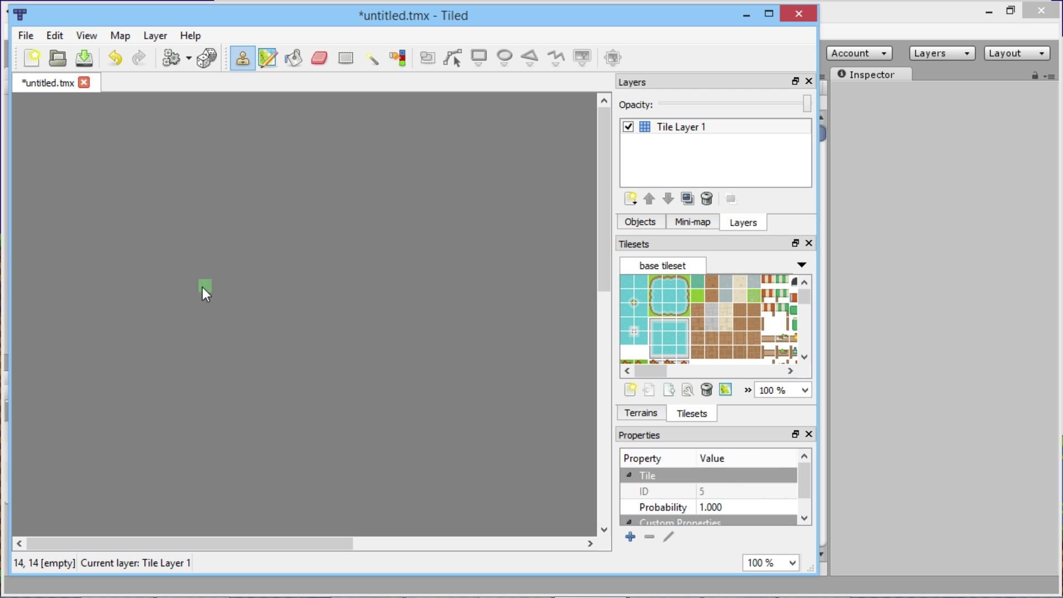
mouse_move(142, 308)
left_mouse_down()
mouse_move(216, 339)
mouse_move(103, 315)
mouse_move(354, 333)
mouse_move(200, 343)
mouse_move(107, 298)
mouse_move(374, 284)
mouse_move(251, 367)
mouse_move(103, 365)
mouse_move(196, 395)
mouse_move(330, 355)
mouse_move(314, 340)
mouse_move(184, 391)
mouse_move(256, 407)
left_mouse_up()
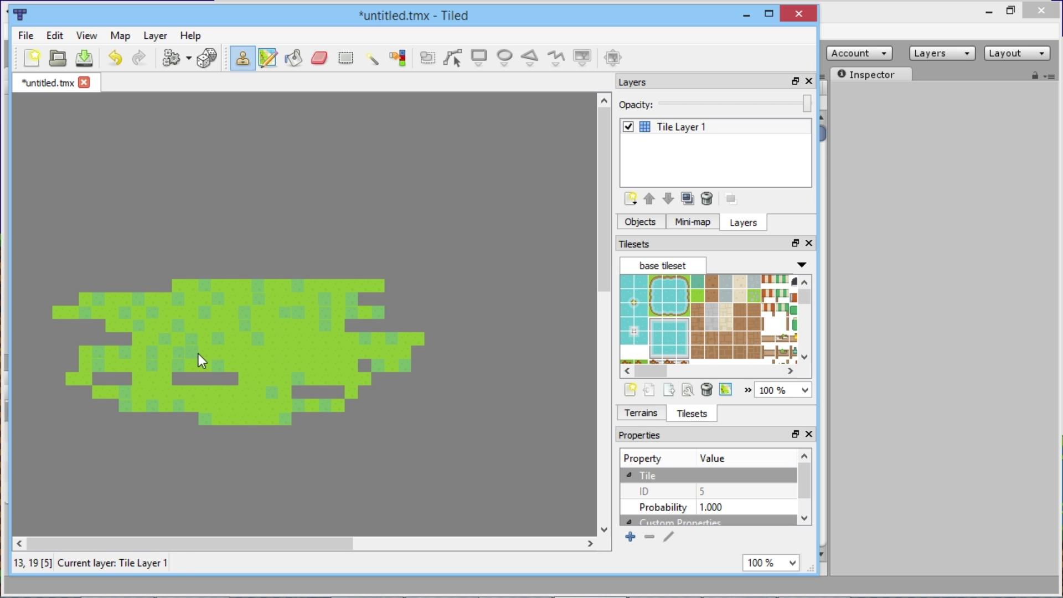
mouse_move(332, 311)
left_mouse_down()
mouse_move(403, 347)
mouse_move(378, 363)
mouse_move(406, 360)
mouse_move(346, 333)
mouse_move(363, 314)
left_mouse_up()
mouse_move(181, 356)
left_mouse_down()
mouse_move(159, 318)
mouse_move(116, 354)
mouse_move(122, 375)
mouse_move(225, 360)
mouse_move(271, 274)
mouse_move(287, 258)
left_mouse_up()
scroll(477, 205, "down", 5)
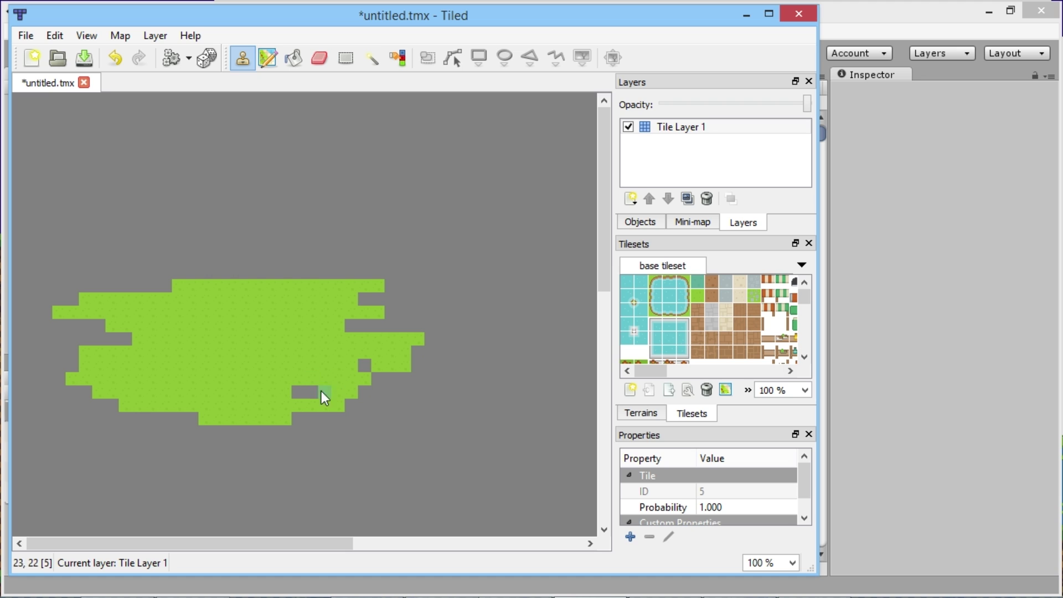
mouse_move(329, 424)
left_mouse_down()
mouse_move(330, 433)
mouse_move(379, 418)
left_mouse_up()
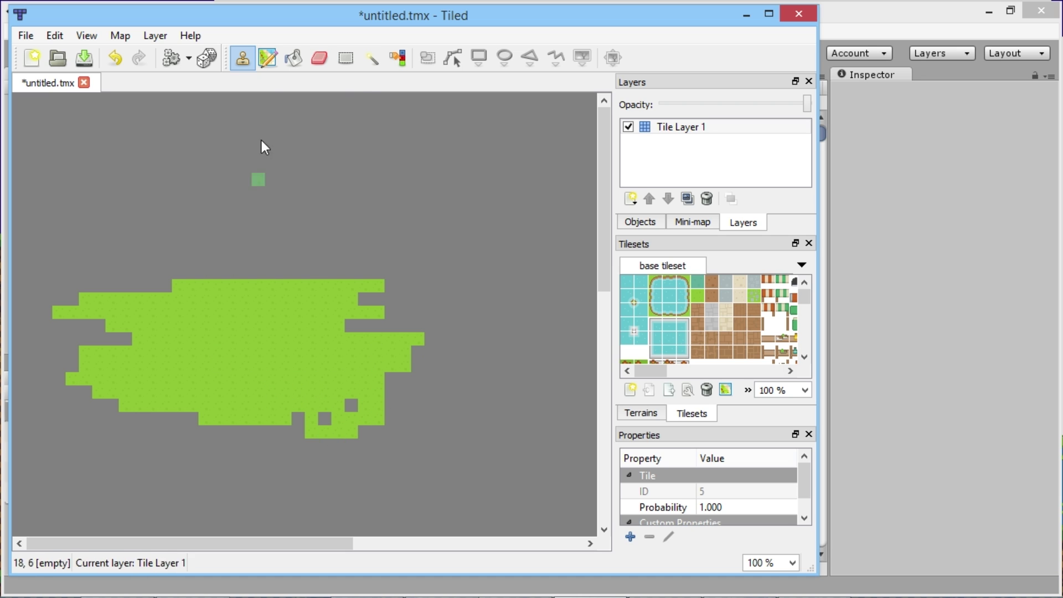
left_click(352, 64)
Select the whole map and bucket-fill its empty area and two gaps with grass, then undo and redo.
left_click_drag(30, 218, 534, 496)
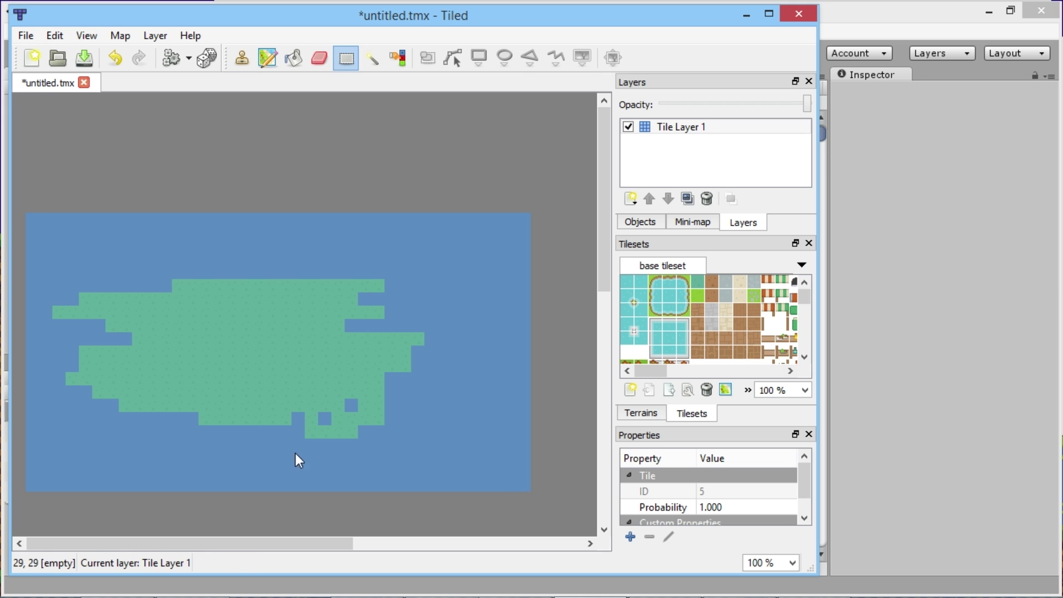
left_click(295, 60)
left_click(486, 253)
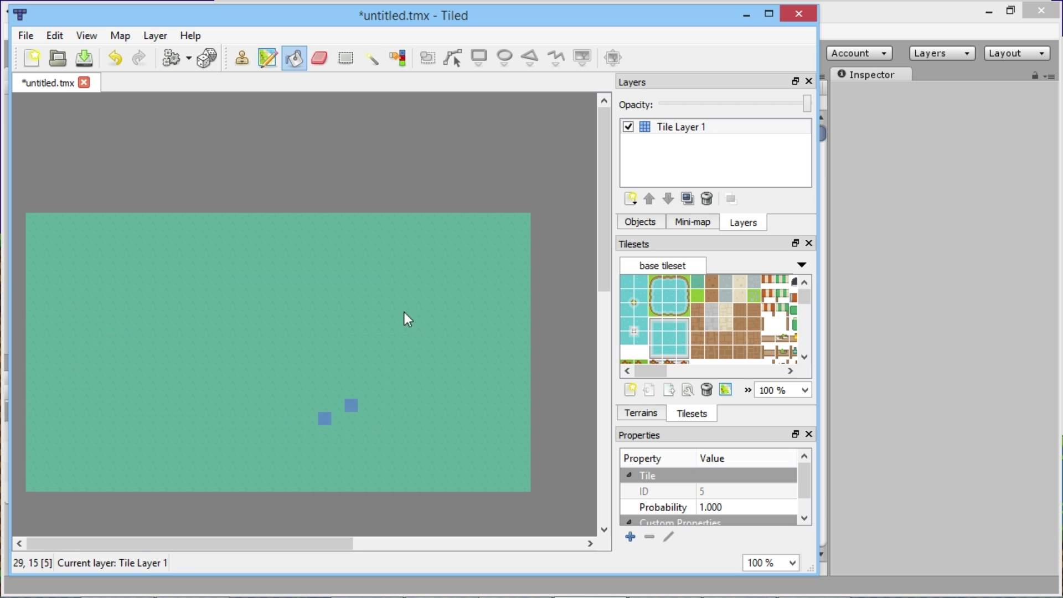
left_click(351, 404)
left_click(325, 419)
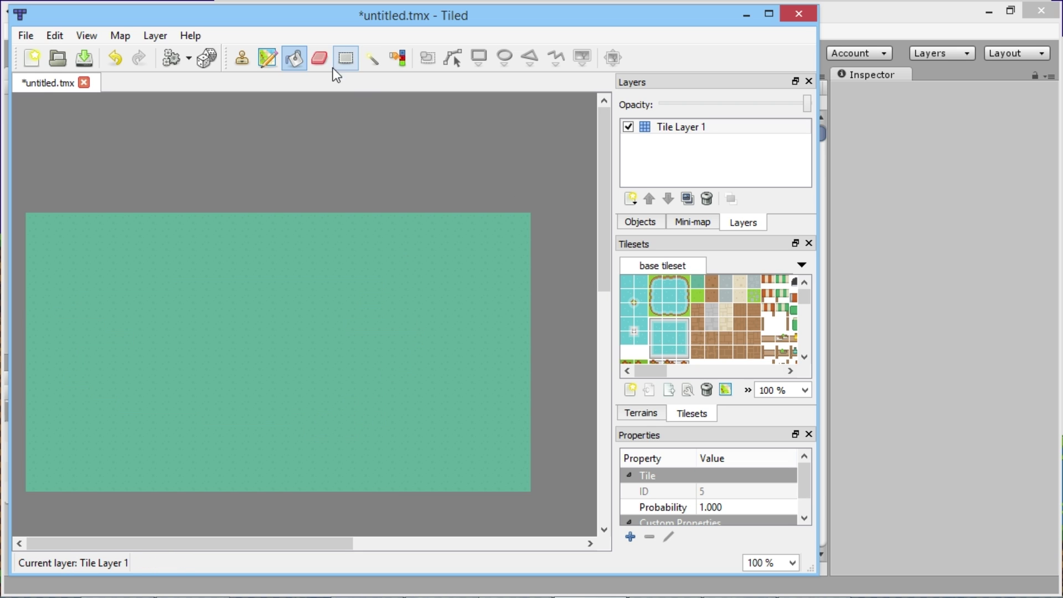
left_click(242, 57)
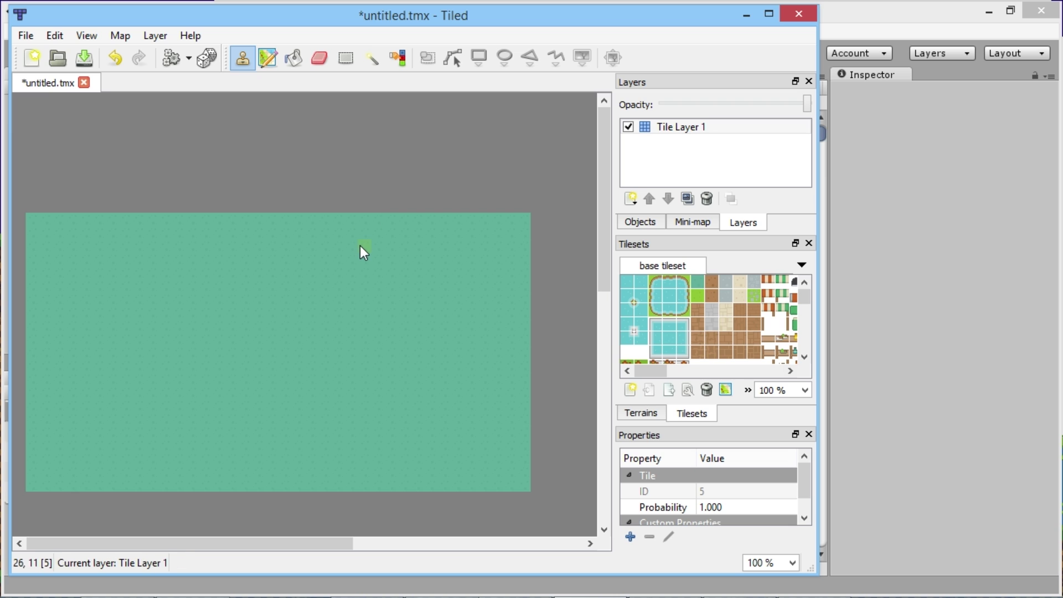
key("ctrl+z")
key("ctrl+y")
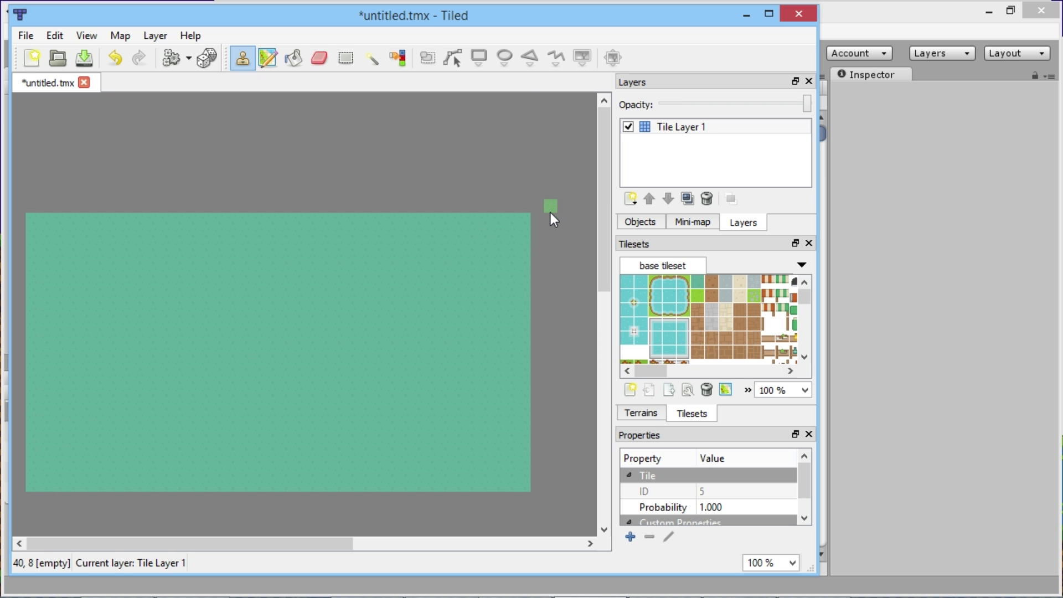
left_click(346, 57)
Try AutoMap on the whole map, dismiss its error, and clear the selection.
left_click(55, 36)
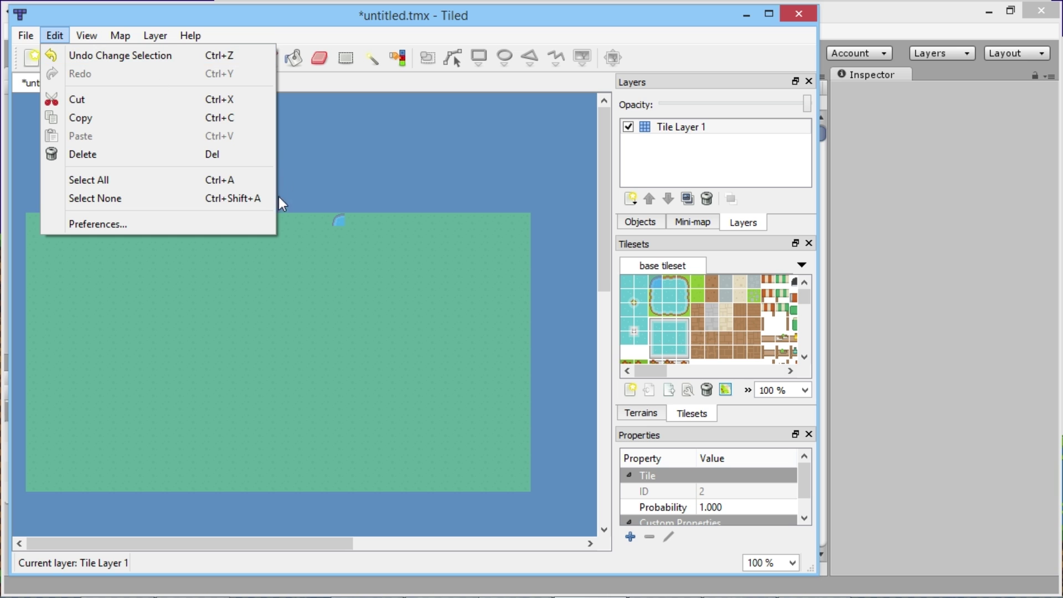
left_click(262, 199)
key("ctrl+a")
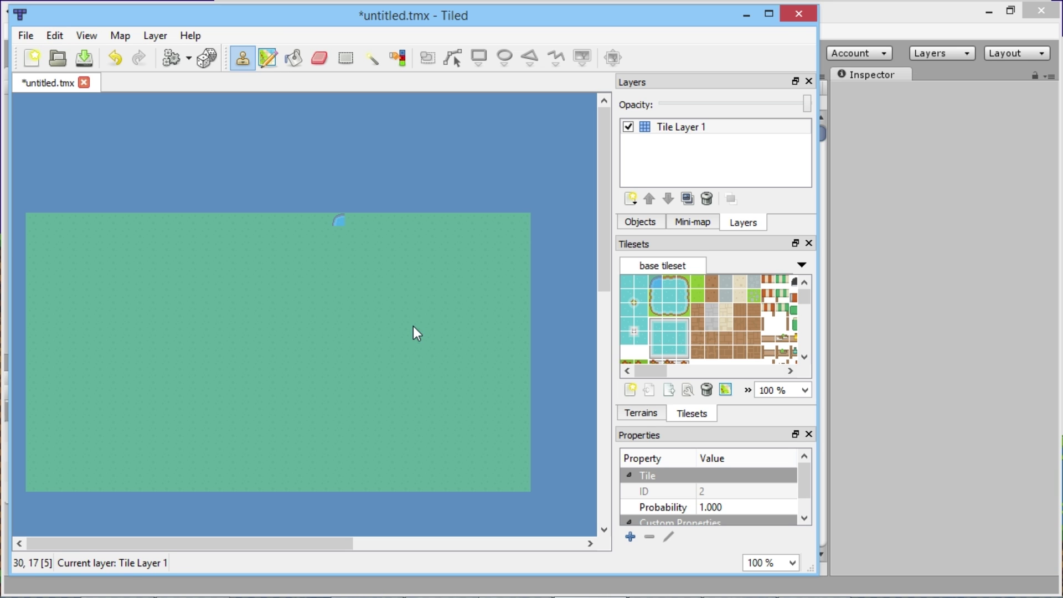
key("ctrl+m")
left_click(462, 328)
key("ctrl+shift+a")
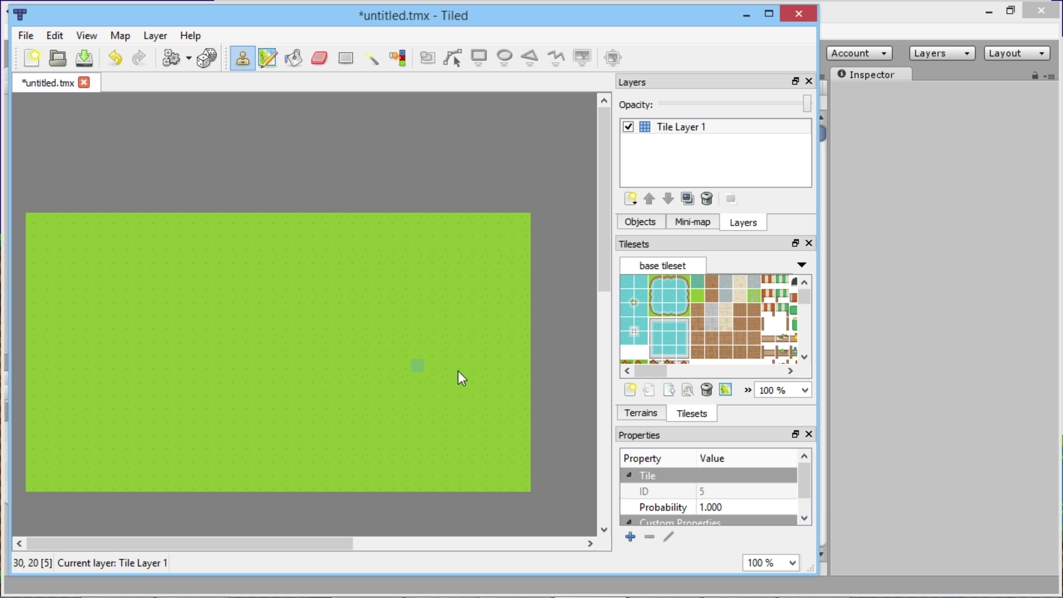
Bucket-fill the remaining empty area around the grass with the grass tile.
scroll(357, 403, "down", 6)
scroll(357, 397, "up", 6)
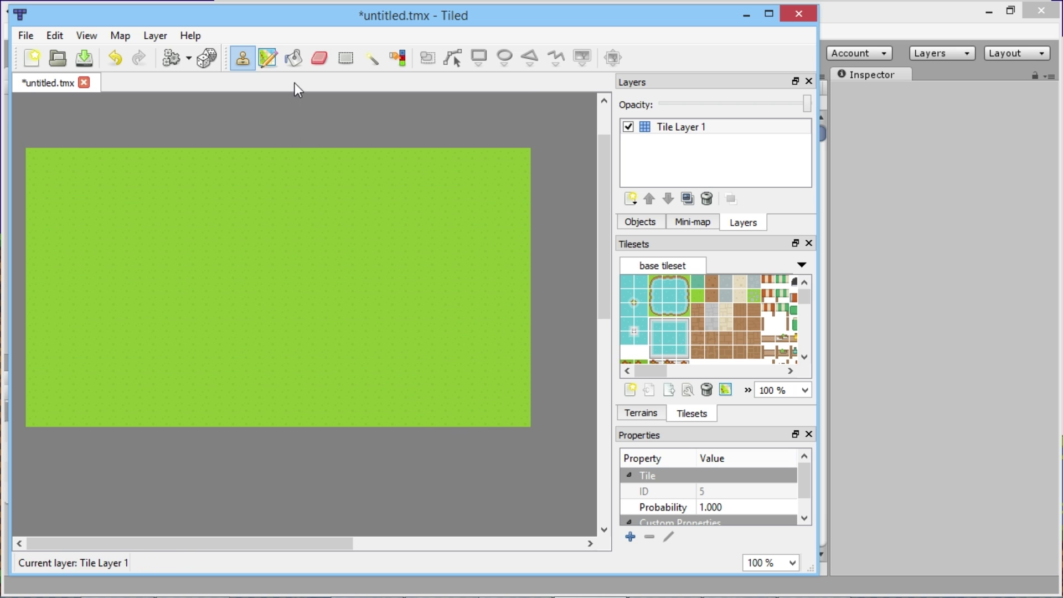
left_click(292, 57)
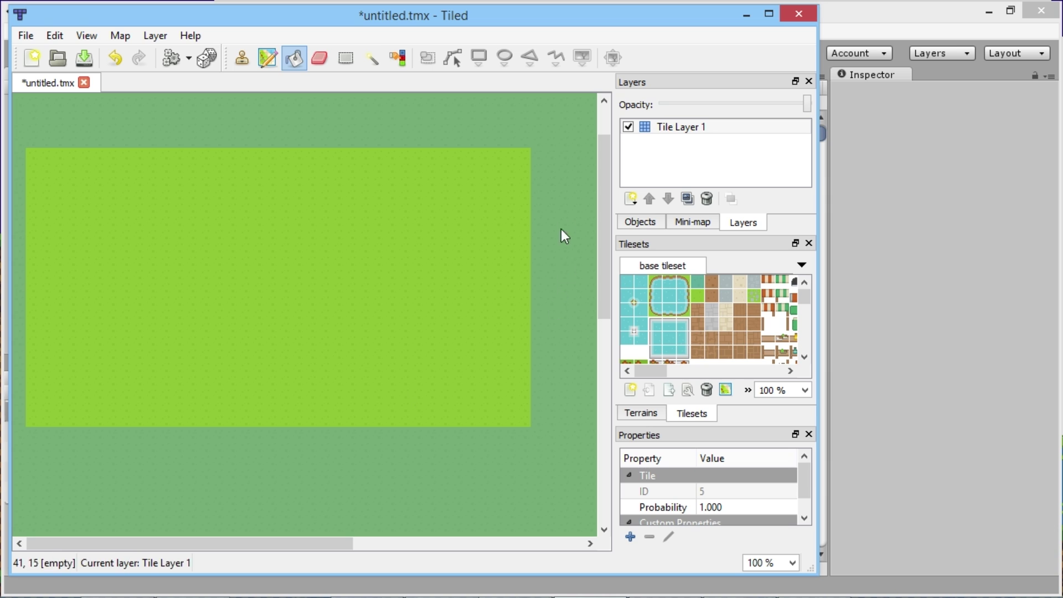
left_click(562, 261)
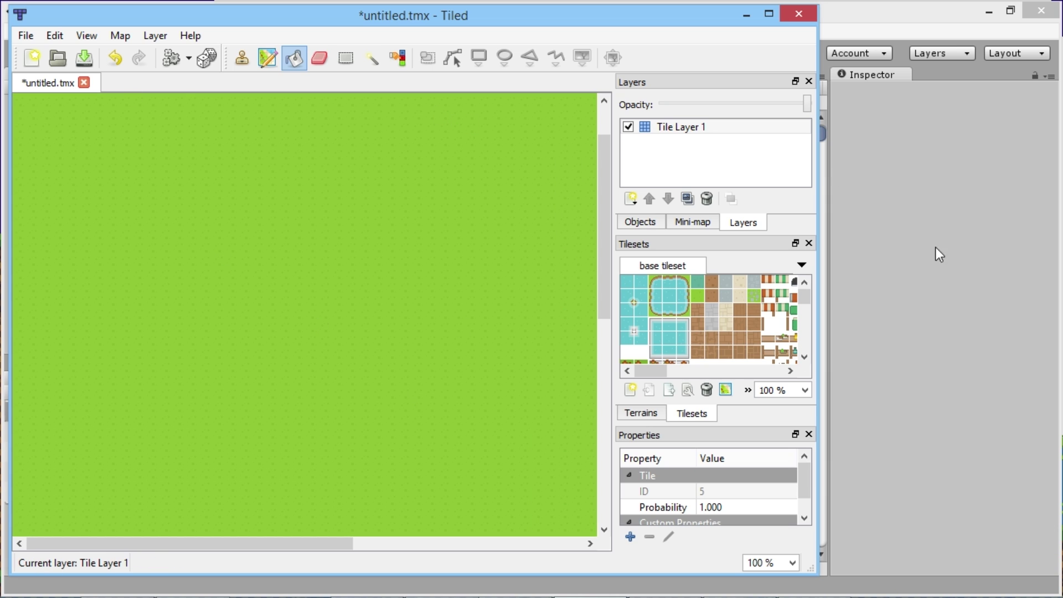
Choose between the grass tiles in the tileset and enable Random Mode.
left_click(700, 295)
left_click(698, 283)
left_click(699, 281)
left_click(702, 293)
left_click(208, 59)
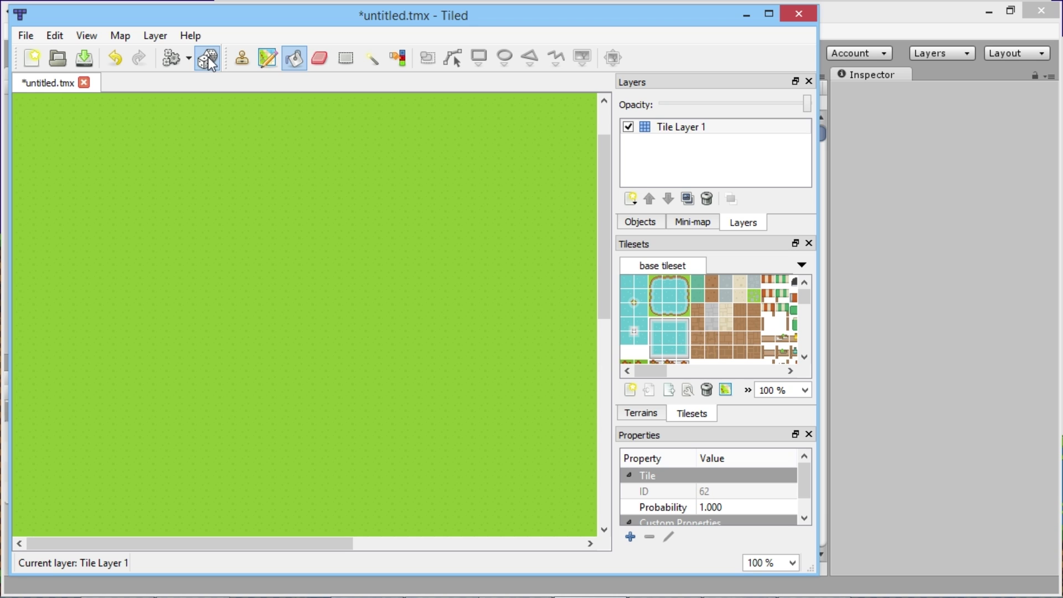
Bucket-fill the map with grass, undo, then refill it with a random mix of several tiles.
left_click(295, 59)
left_click(360, 208)
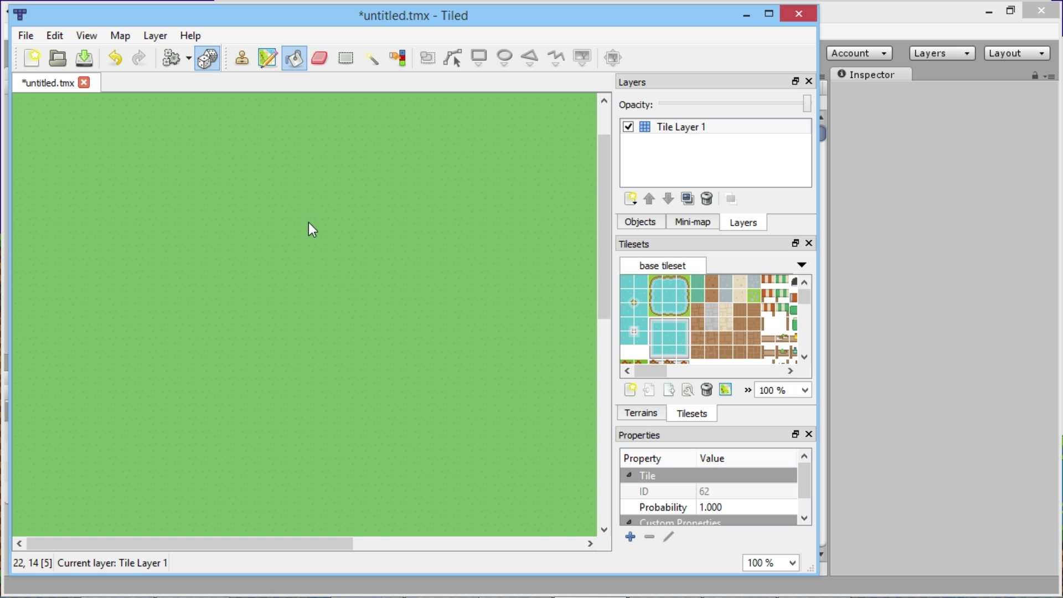
left_click(468, 315)
key("ctrl+z")
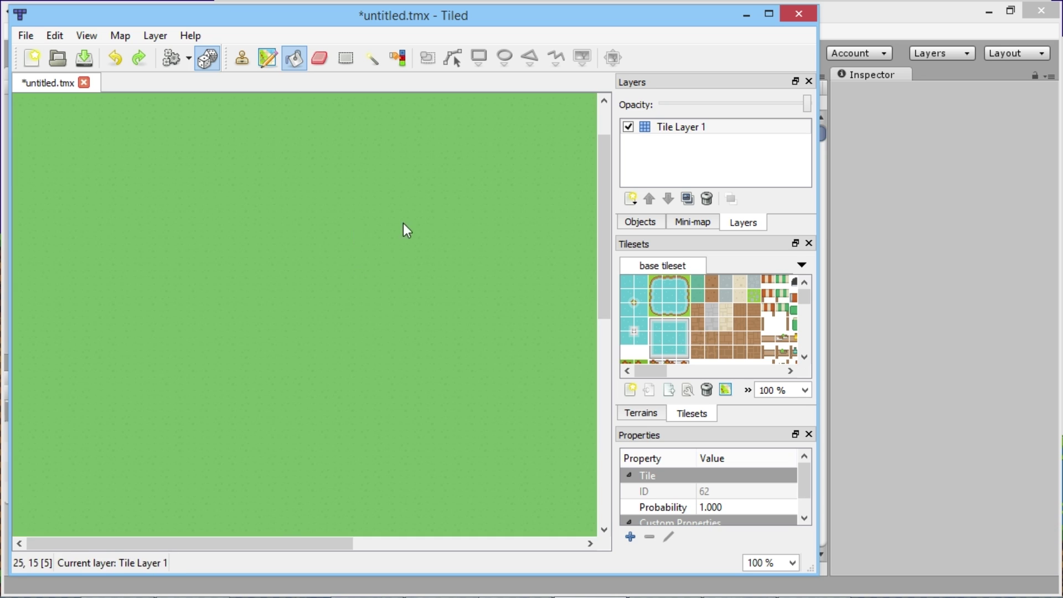
left_click(698, 324)
left_click_drag(697, 295, 698, 306)
left_click(308, 267)
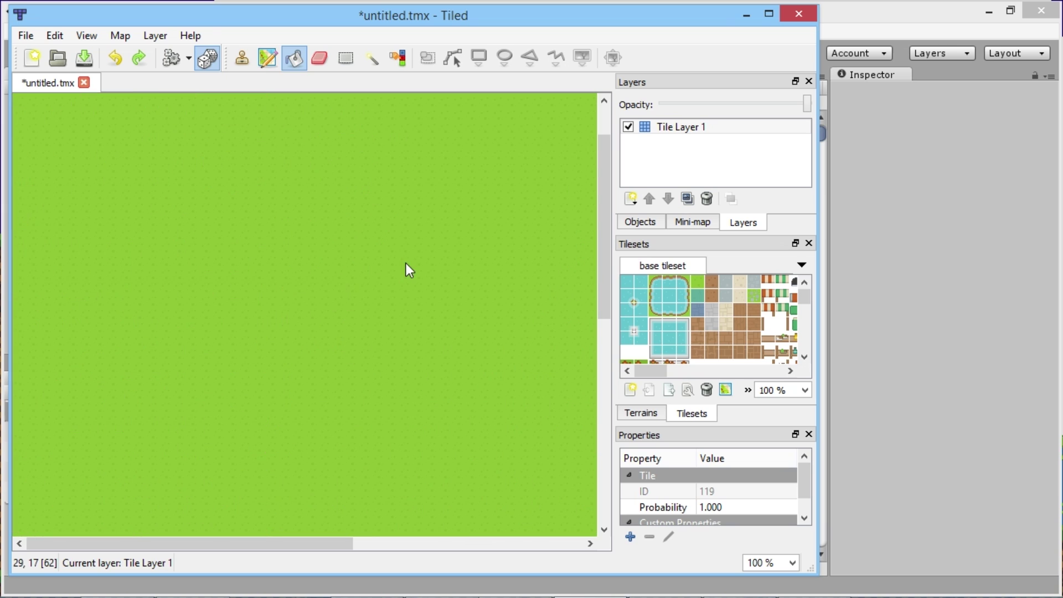
Undo the random fill, restore plain grass, and stamp a water block from the 3x3 pond tiles.
key("ctrl+z")
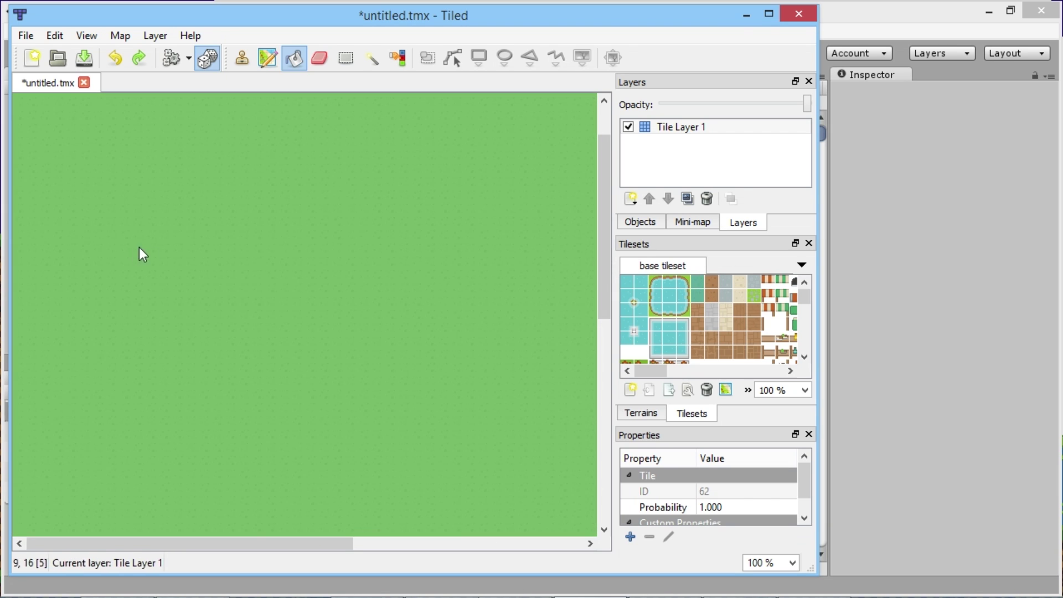
left_click(386, 264)
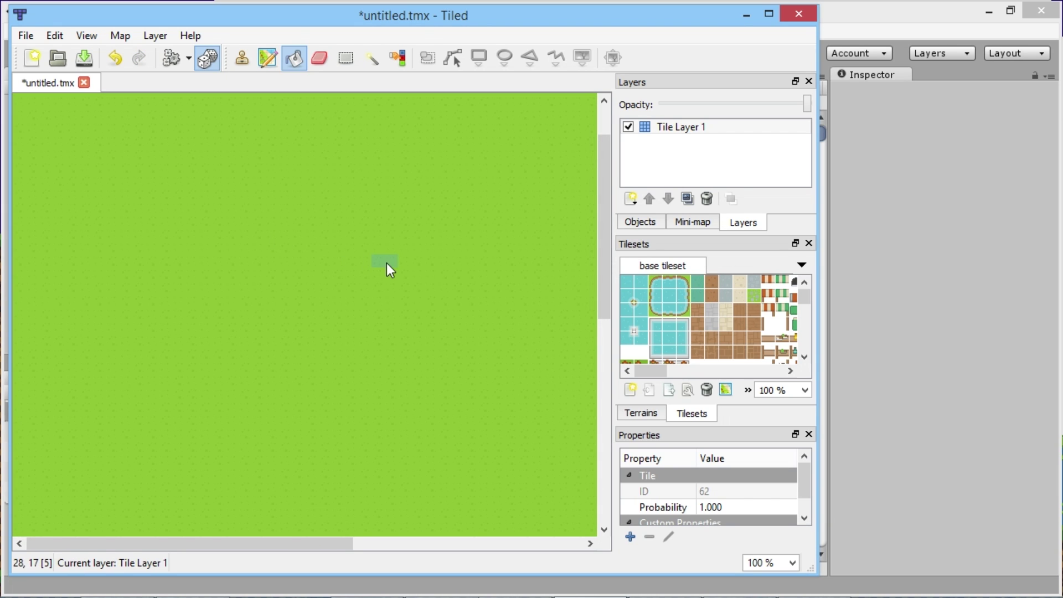
left_click_drag(657, 281, 681, 310)
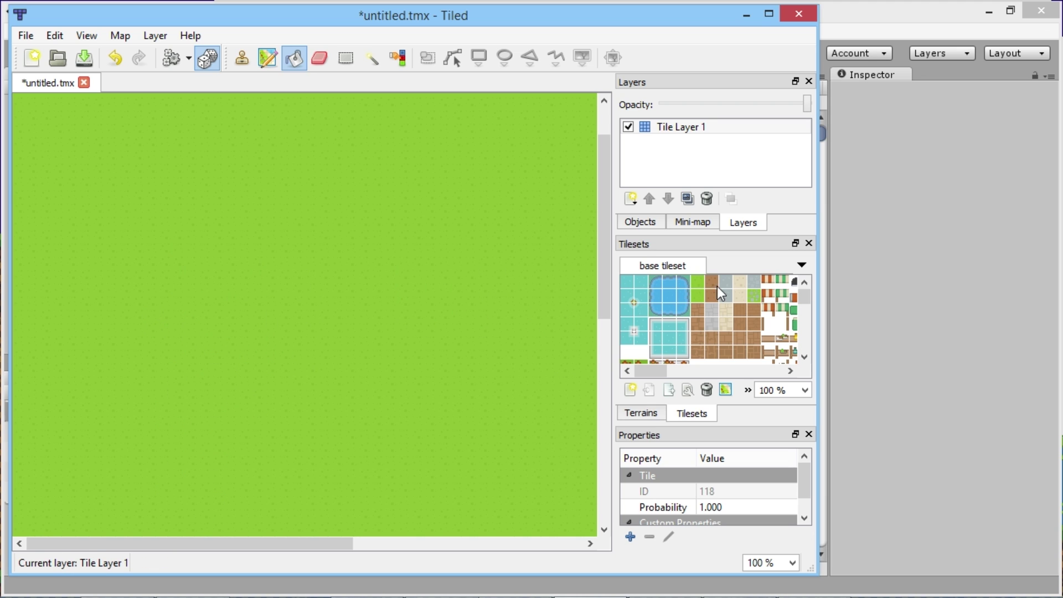
left_click(242, 57)
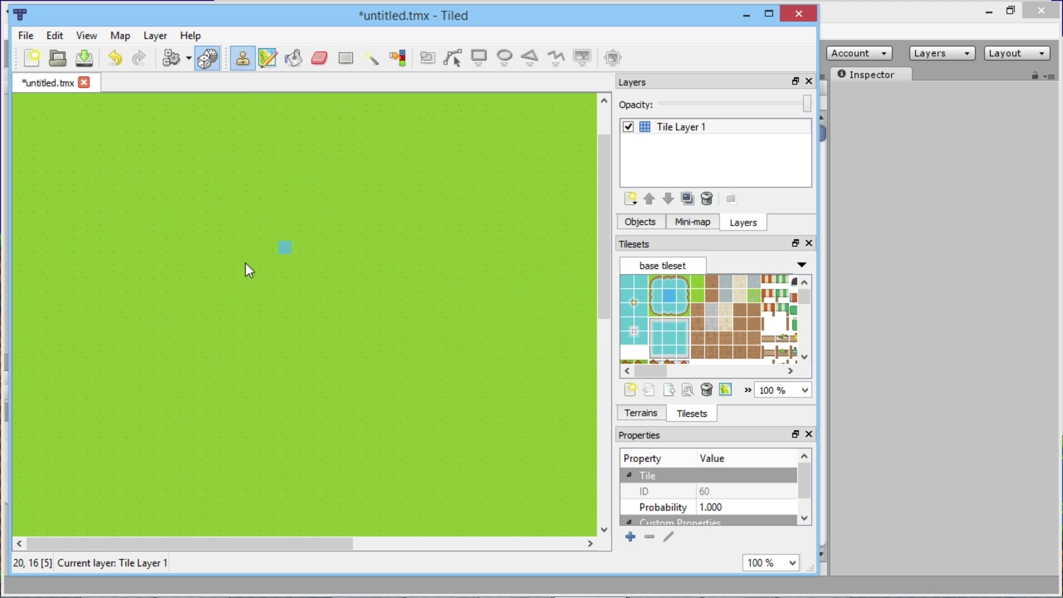
mouse_move(167, 290)
left_mouse_down()
mouse_move(167, 304)
mouse_move(190, 301)
mouse_move(214, 273)
mouse_move(172, 308)
left_mouse_up()
Add two right shoreline edge tiles and repaint the pond's inner top edge as plain water.
left_click(655, 299)
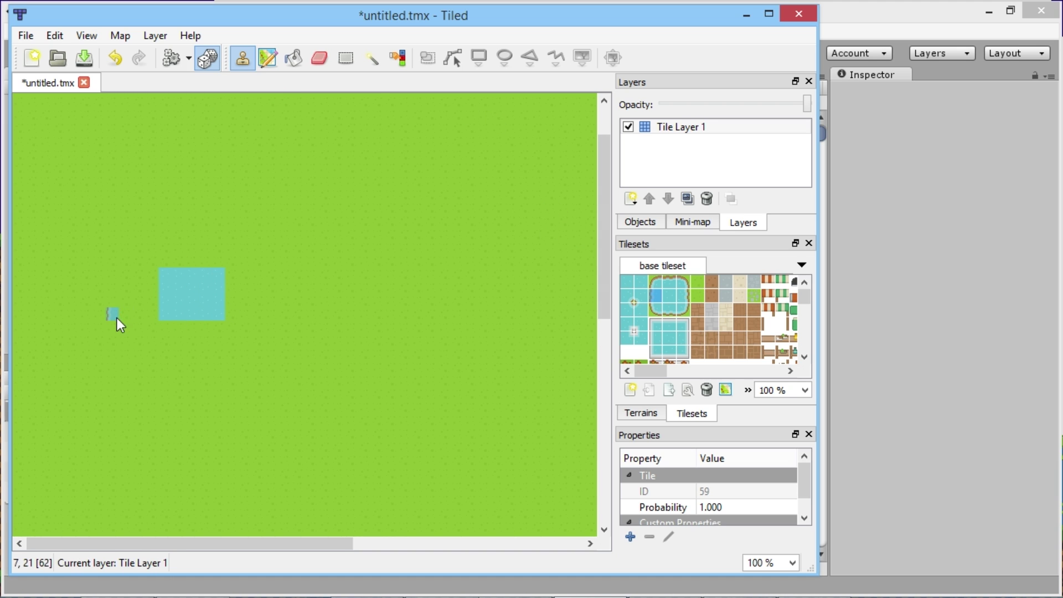
left_click(684, 297)
left_click(238, 315)
left_click(232, 300)
left_click(663, 284)
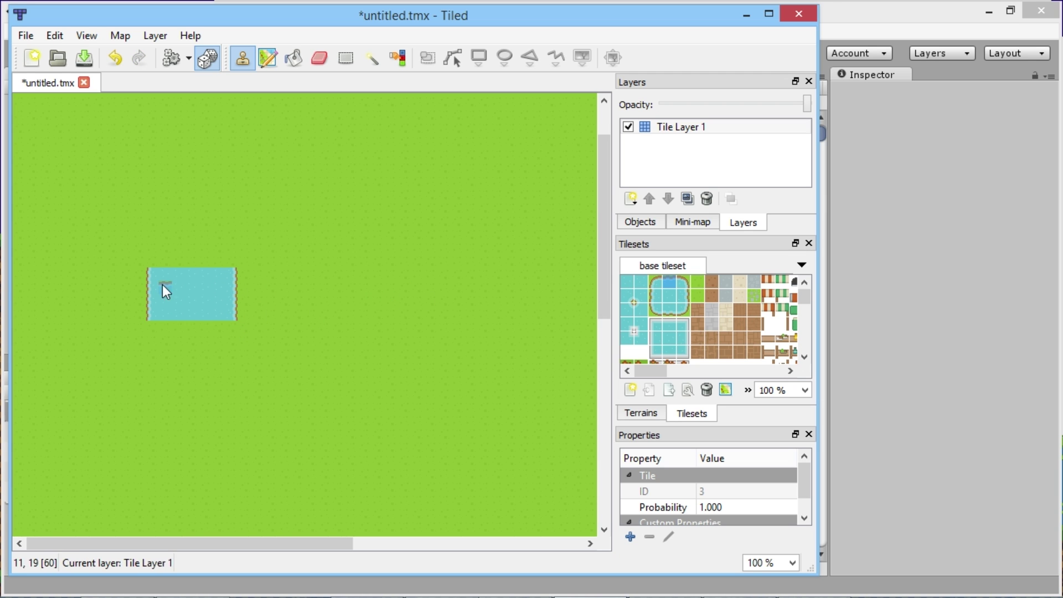
left_click(671, 292)
left_click_drag(191, 275, 222, 274)
Paint the bottom shoreline and place the bottom-right, top-right and bottom-left corner tiles.
left_click(675, 305)
left_click_drag(164, 326, 197, 324)
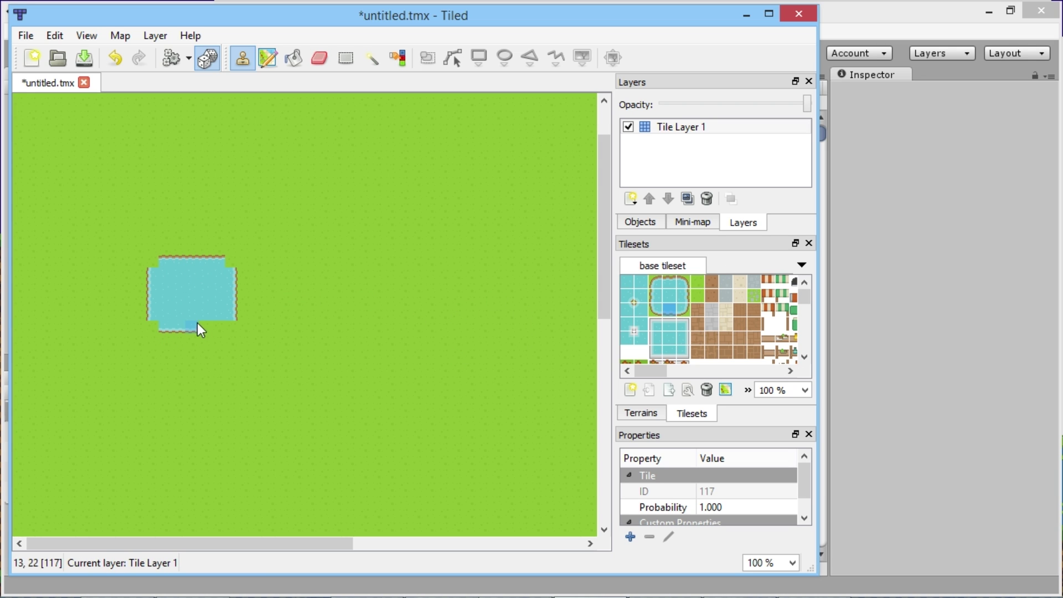
left_click(678, 316)
left_click(230, 329)
left_click(682, 282)
left_click(231, 263)
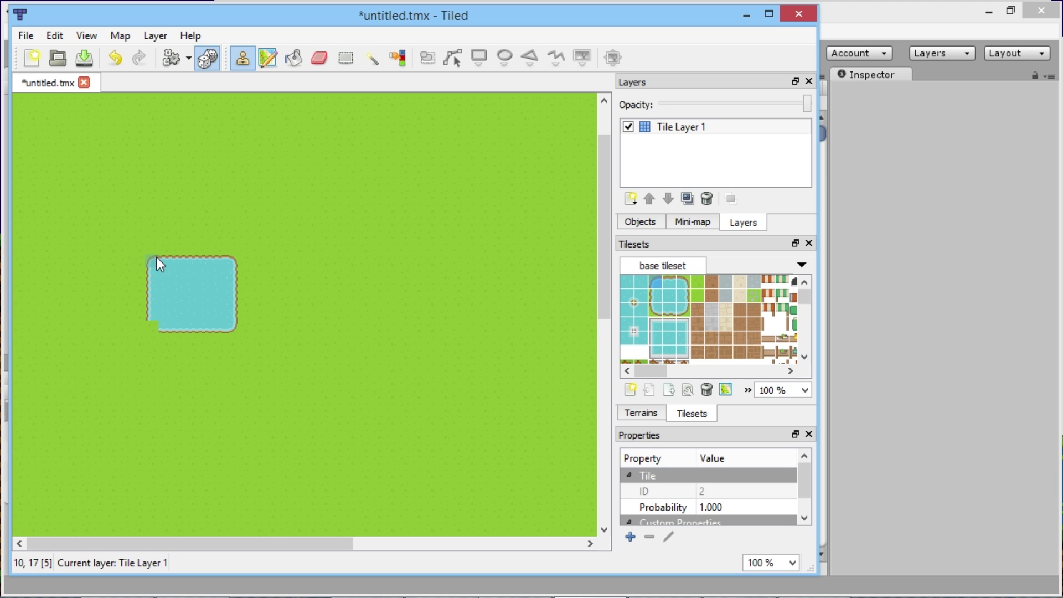
left_click(656, 308)
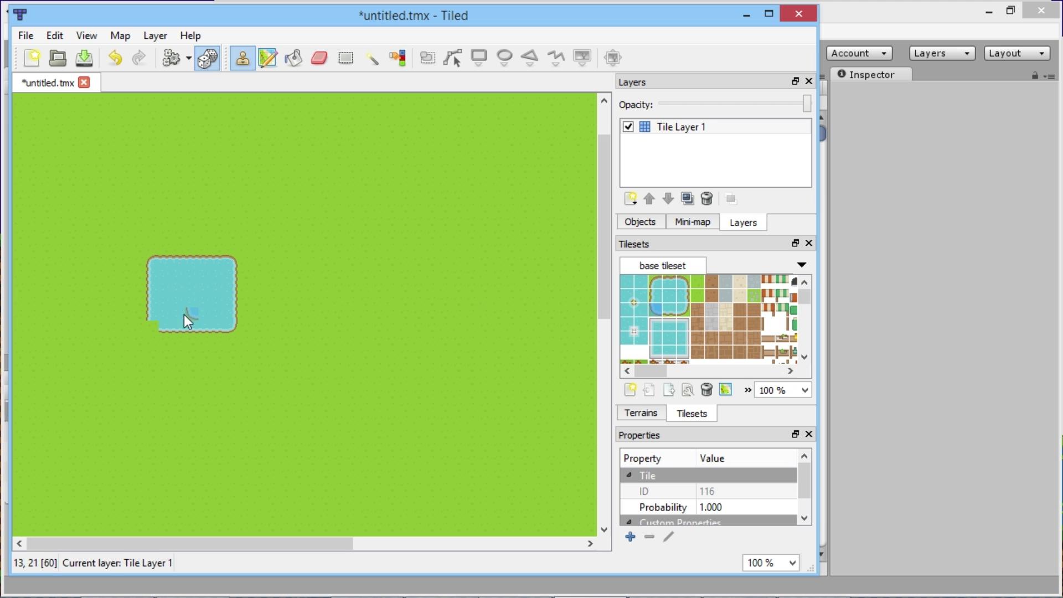
left_click(156, 329)
scroll(162, 294, "up", 4, "ctrl")
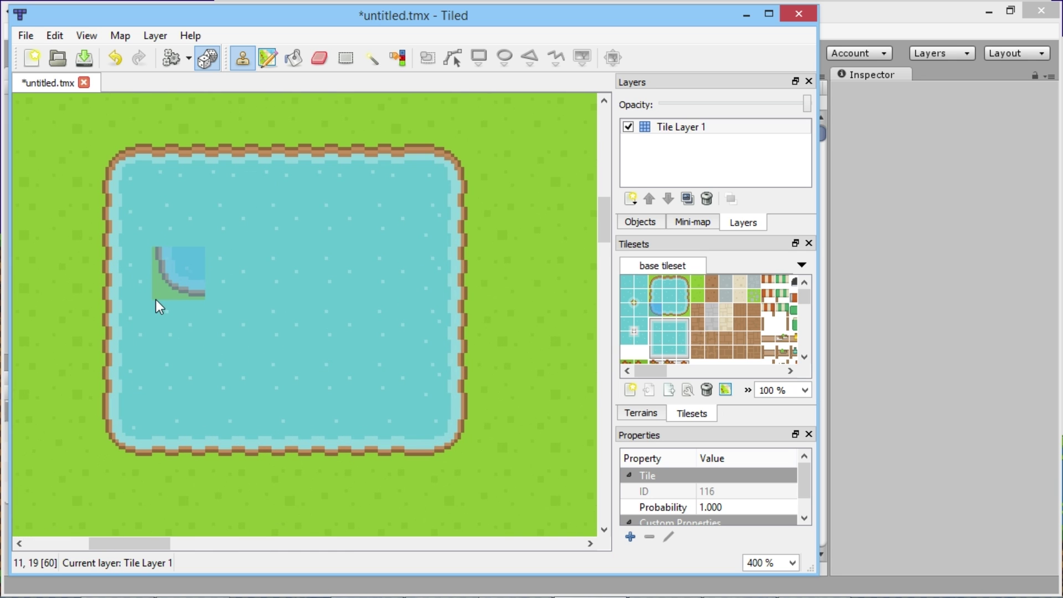